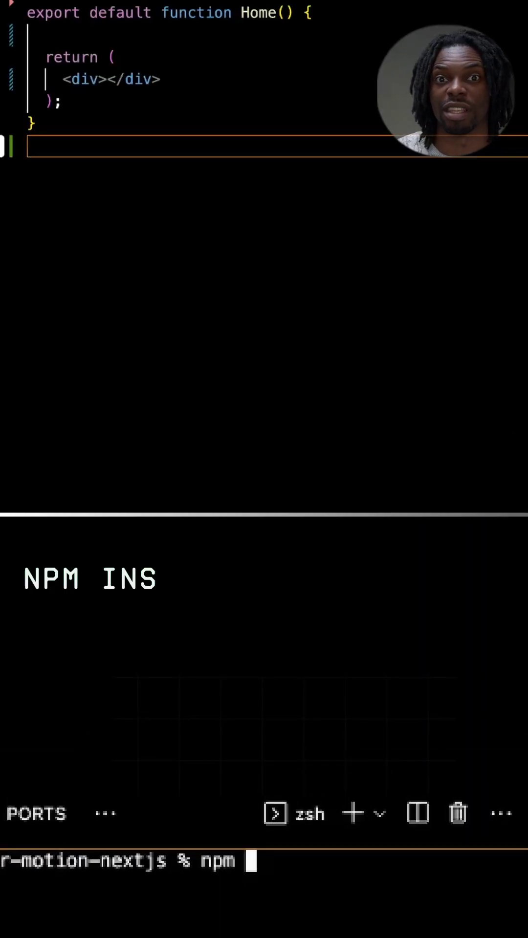
text(i framer-motion)
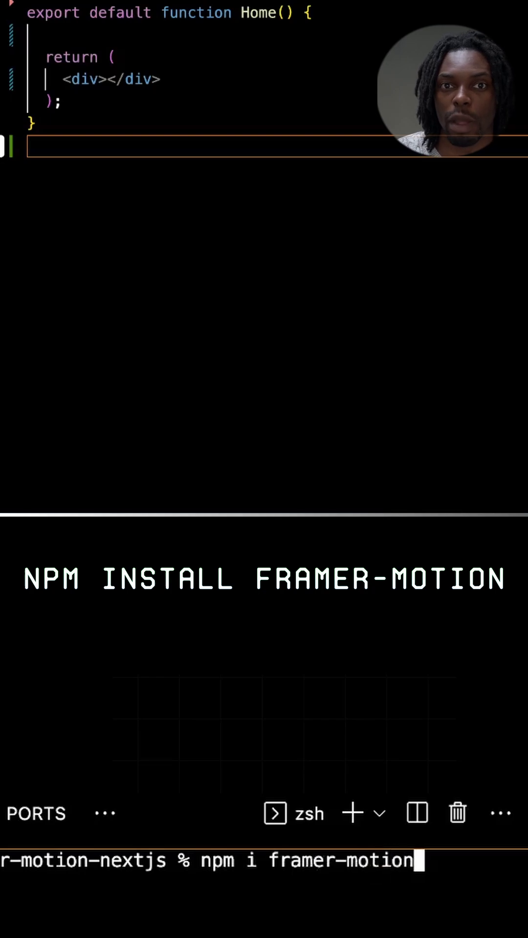
Install framer-motion by running 'npm i framer-motion' in the zsh terminal
key(Return)
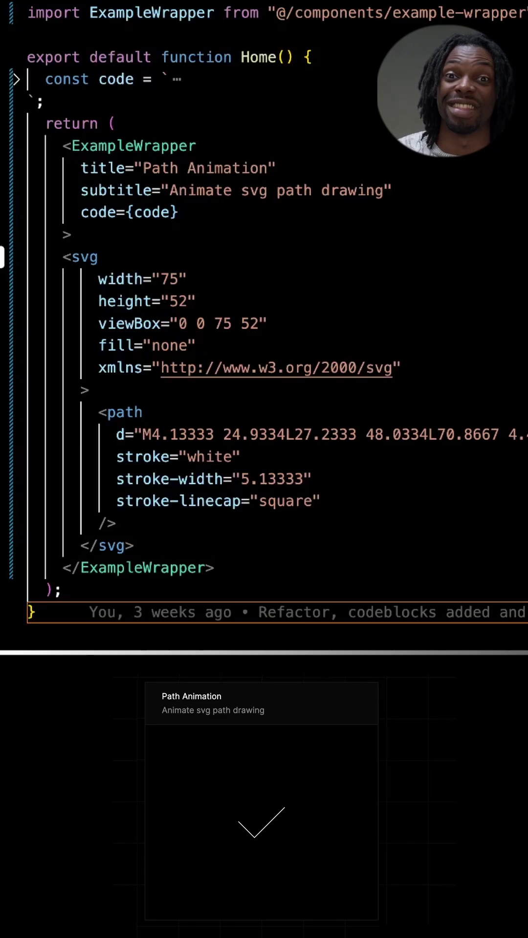
Import motion from framer-motion and change the checkmark <path> to <motion.path>
click(351, 35)
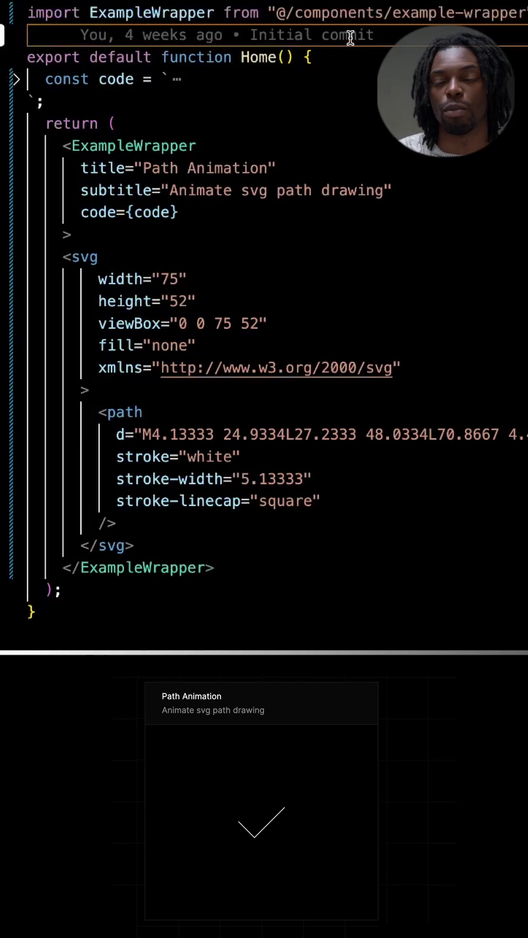
text(import { motion } from "framer-motion";)
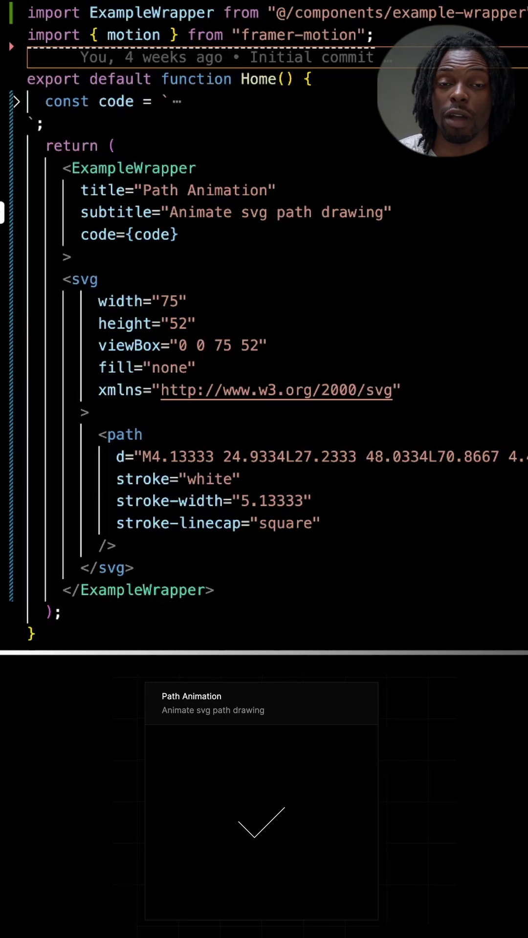
click(147, 367)
click(107, 434)
text(motion.)
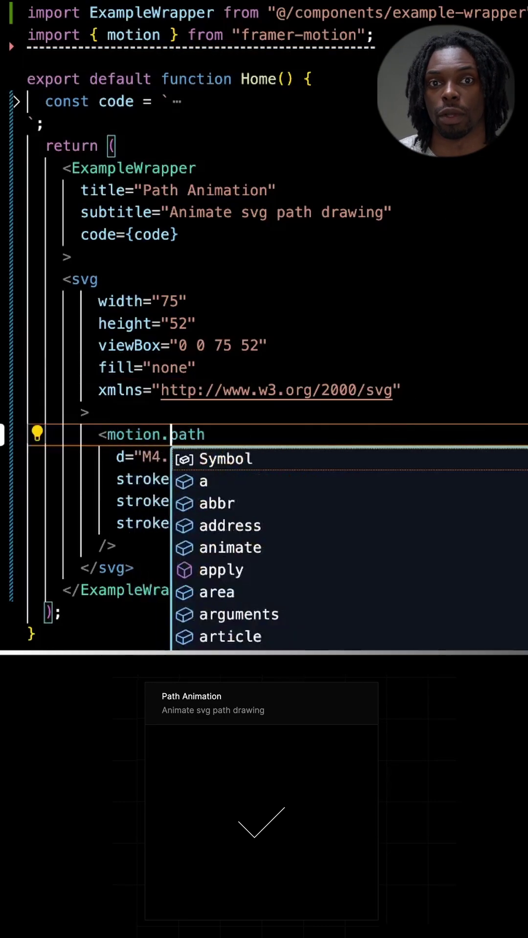
click(466, 371)
click(477, 624)
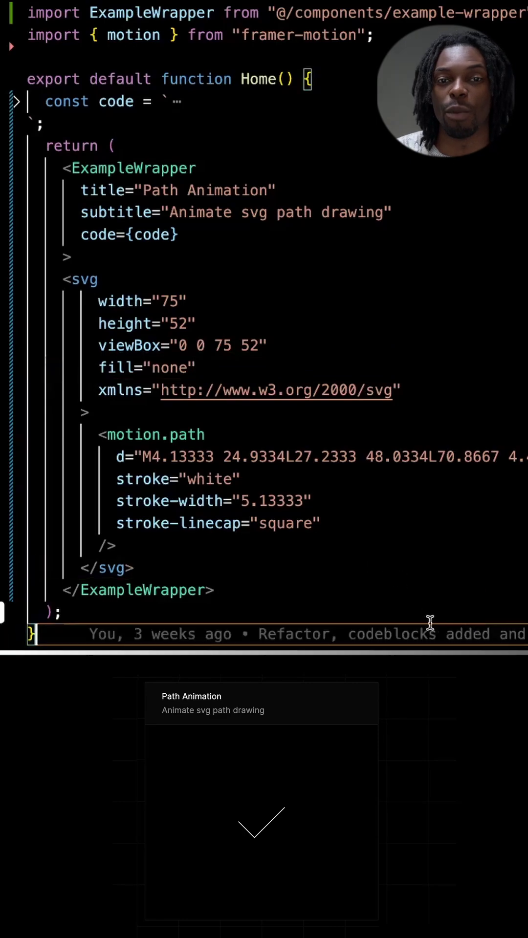
Add an initial pathLength 0 prop and duplicate it to begin the animate prop
click(323, 523)
key(Return)
text(initial={{ pathLength: 0 }})
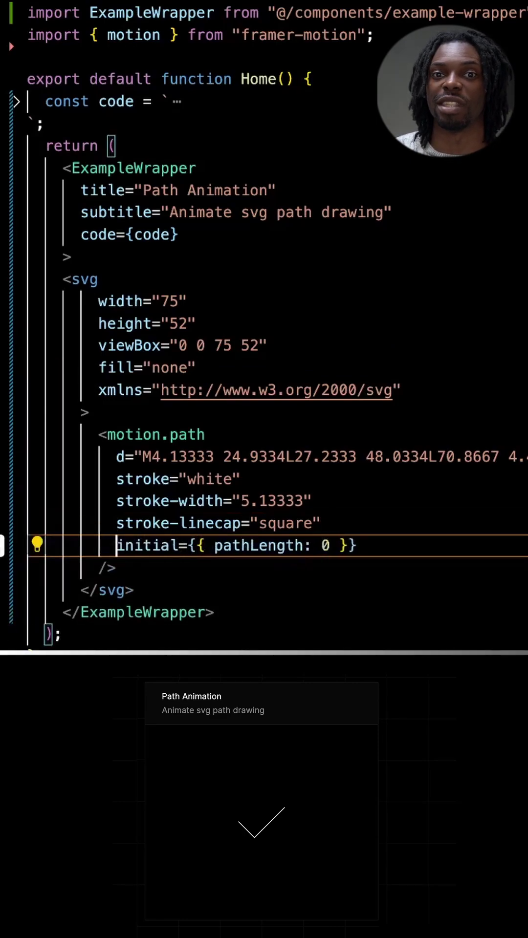
click(512, 551)
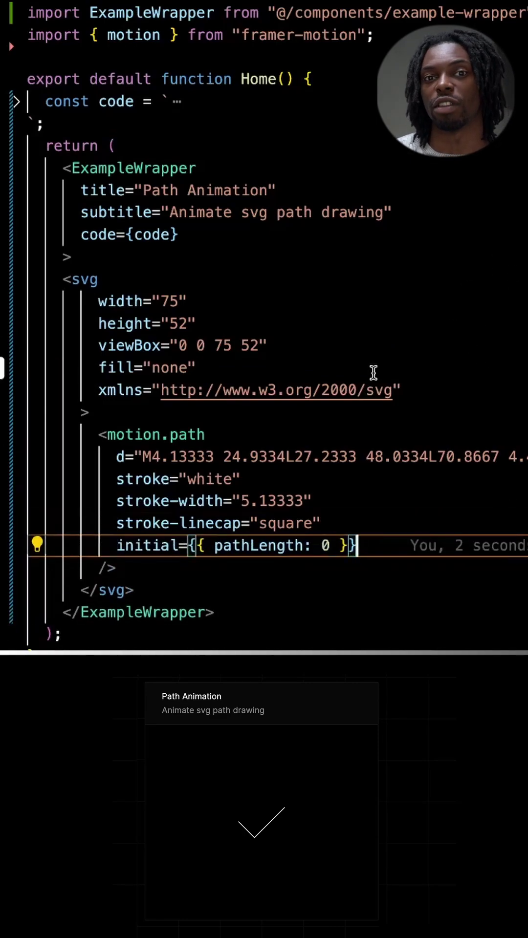
key(shift+alt+Down)
key(ctrl+shift+Left)
text(animate={{ pathLength: 0)
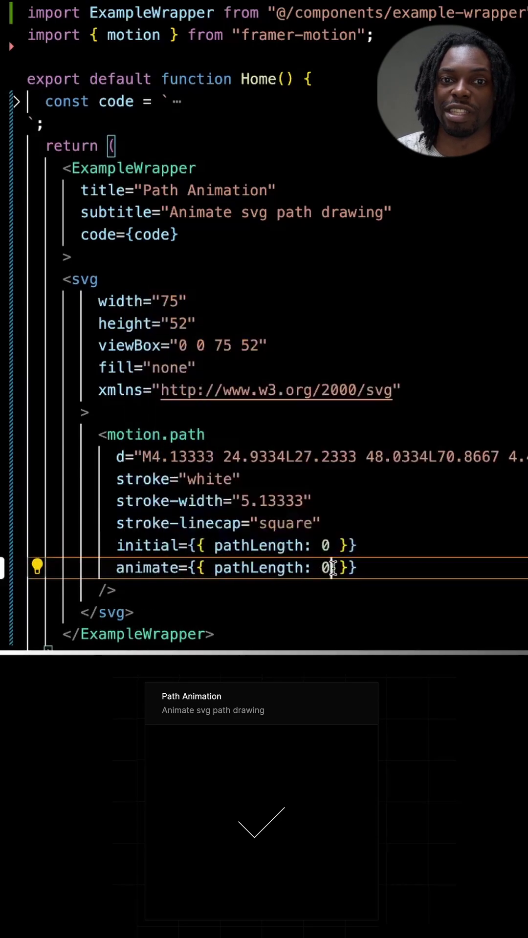